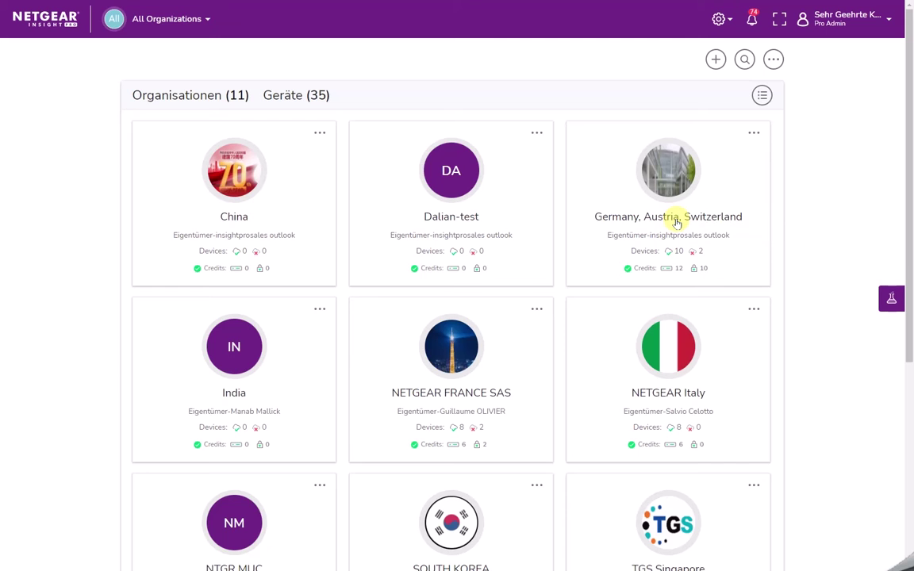
- Open the Muenchen site under Germany, Austria, Switzerland and show its Kabellos wireless overview
{"action": "left_click", "coordinate": [676, 223]}
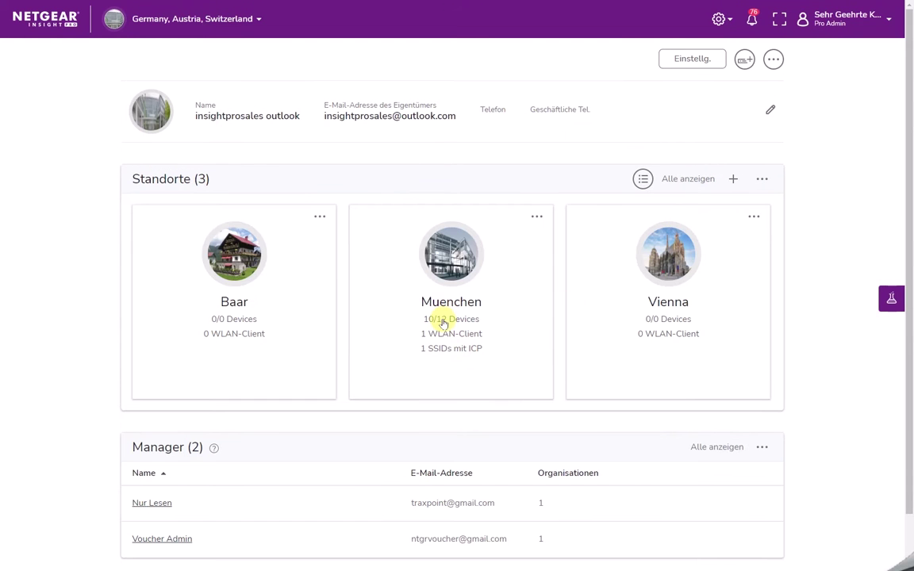
{"action": "left_click", "coordinate": [441, 320]}
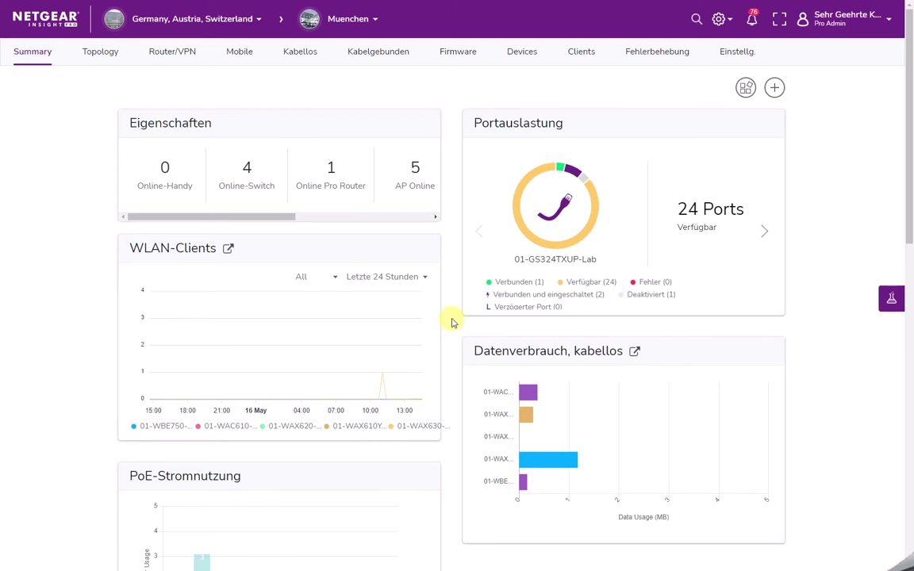
{"action": "left_click", "coordinate": [301, 55]}
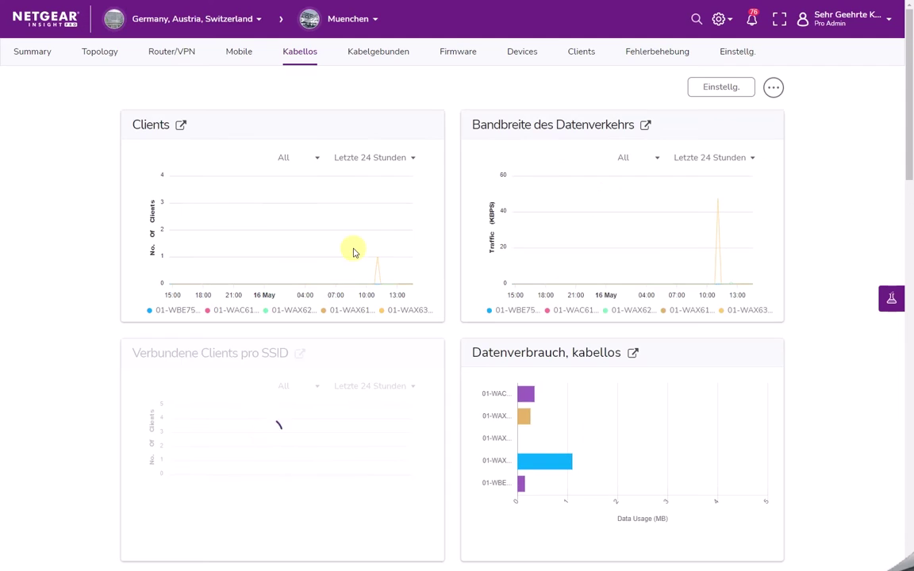
- Set Muenchen's Mesh-Einstellungen mode to Auto, then save and confirm the change
{"action": "left_click", "coordinate": [718, 86]}
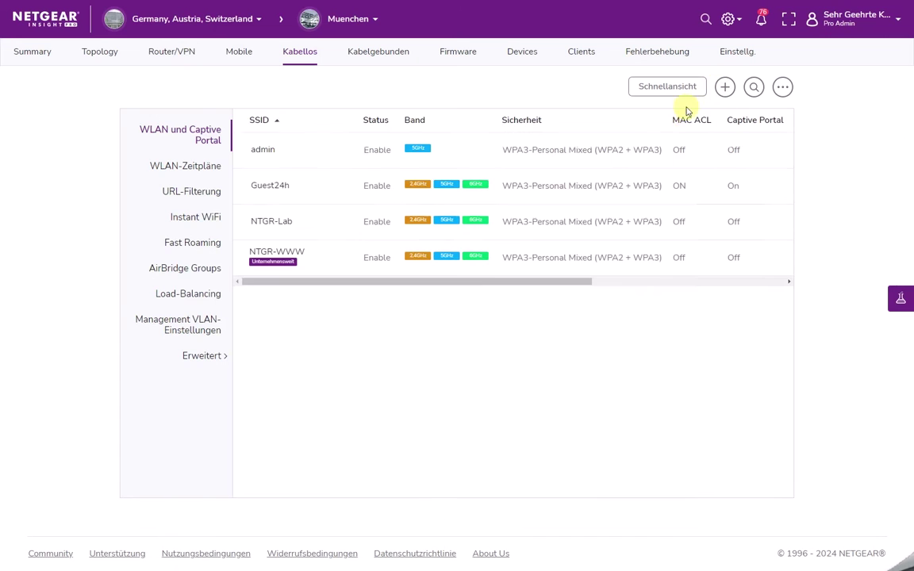
{"action": "left_click", "coordinate": [208, 356]}
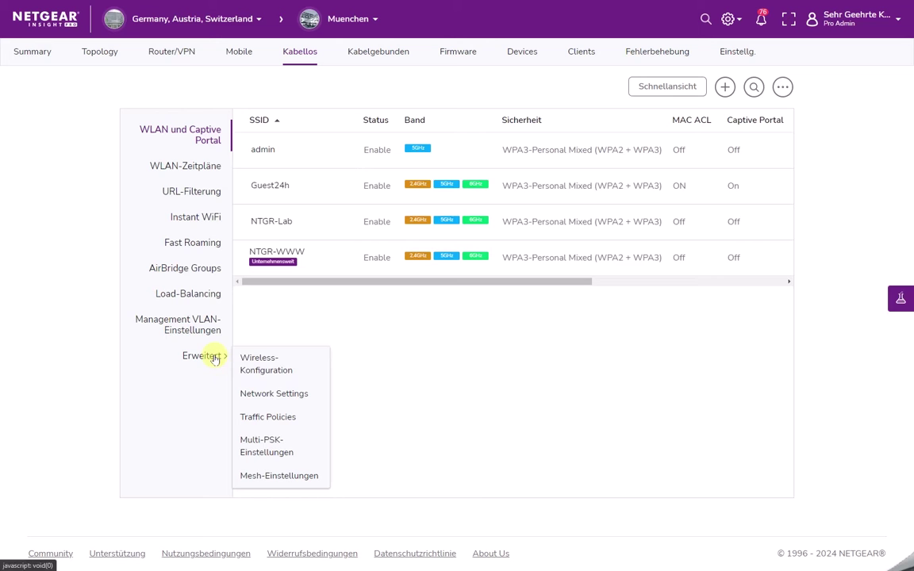
{"action": "left_click", "coordinate": [261, 474]}
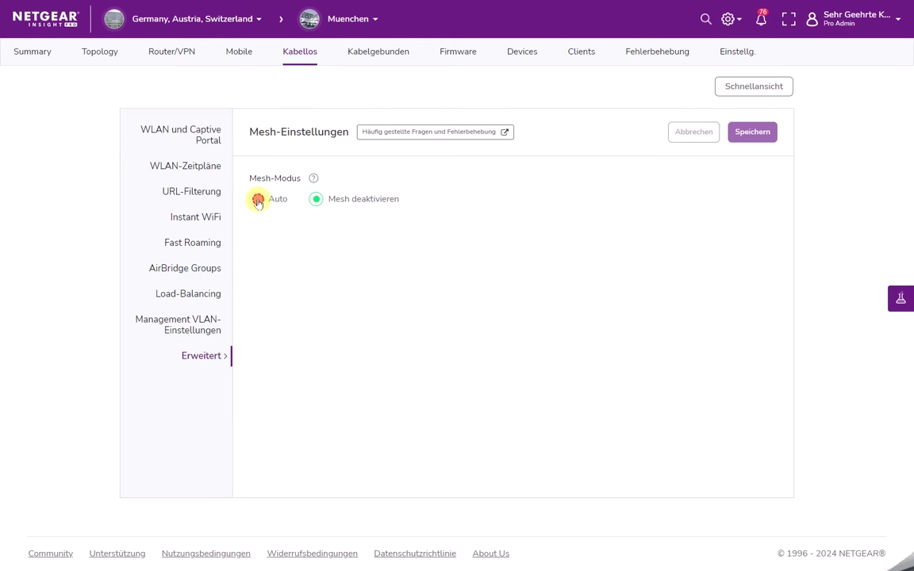
{"action": "left_click", "coordinate": [257, 199]}
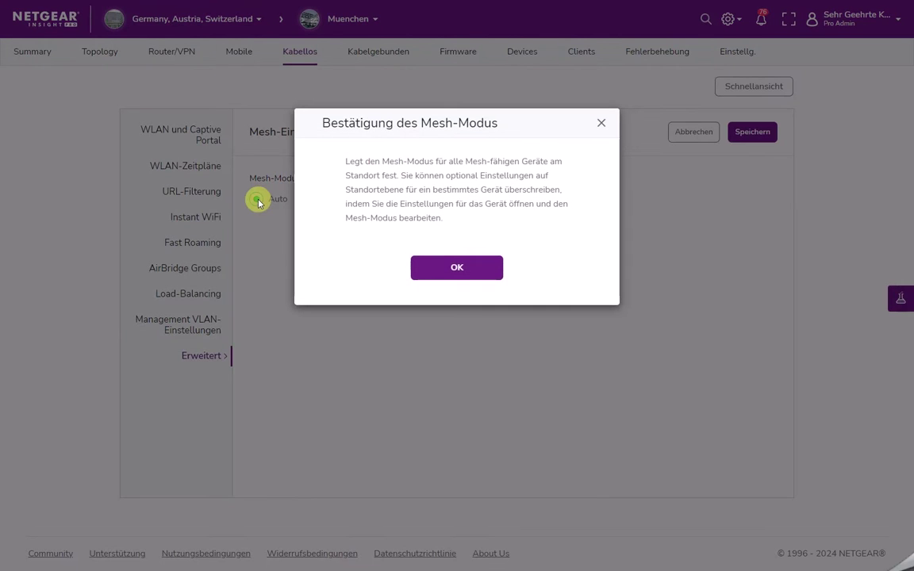
{"action": "left_click", "coordinate": [456, 269]}
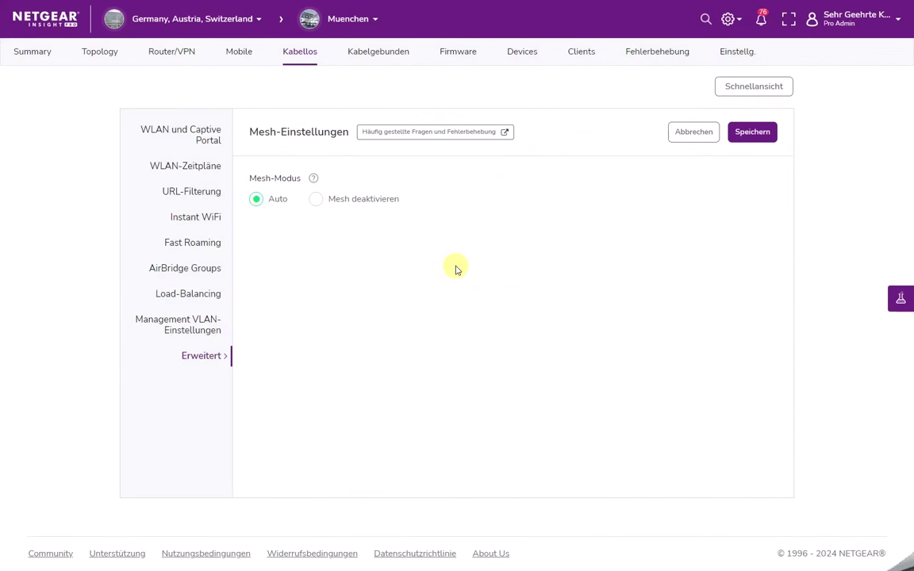
{"action": "left_click", "coordinate": [749, 133]}
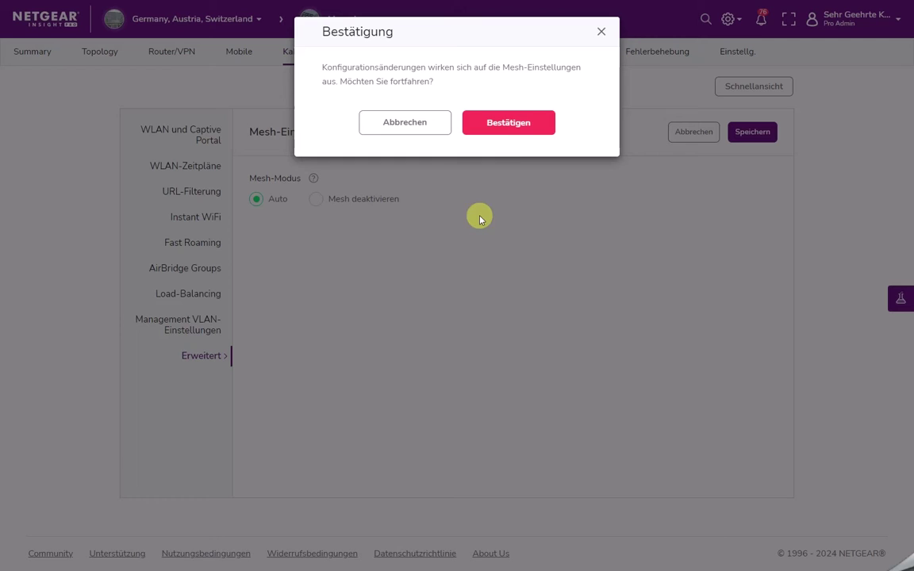
{"action": "left_click", "coordinate": [510, 122]}
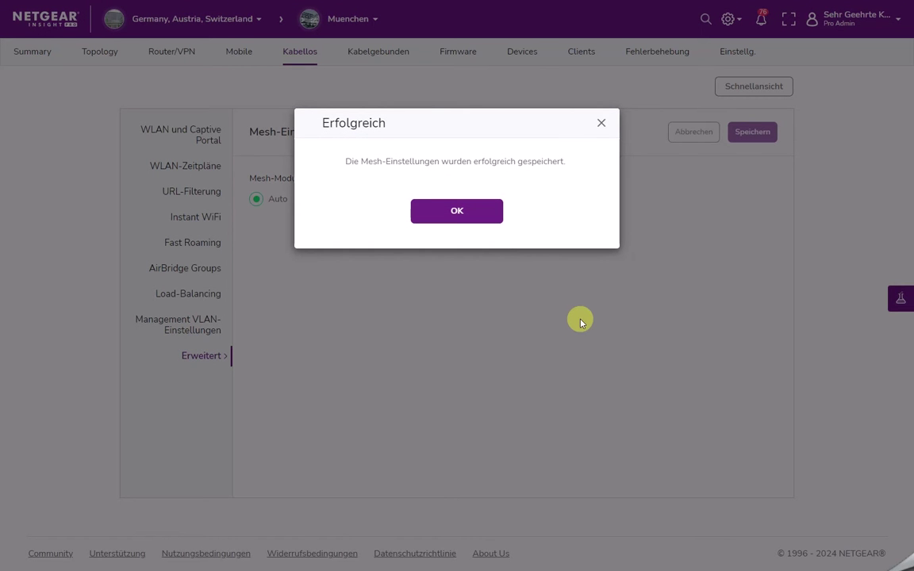
{"action": "left_click", "coordinate": [469, 213]}
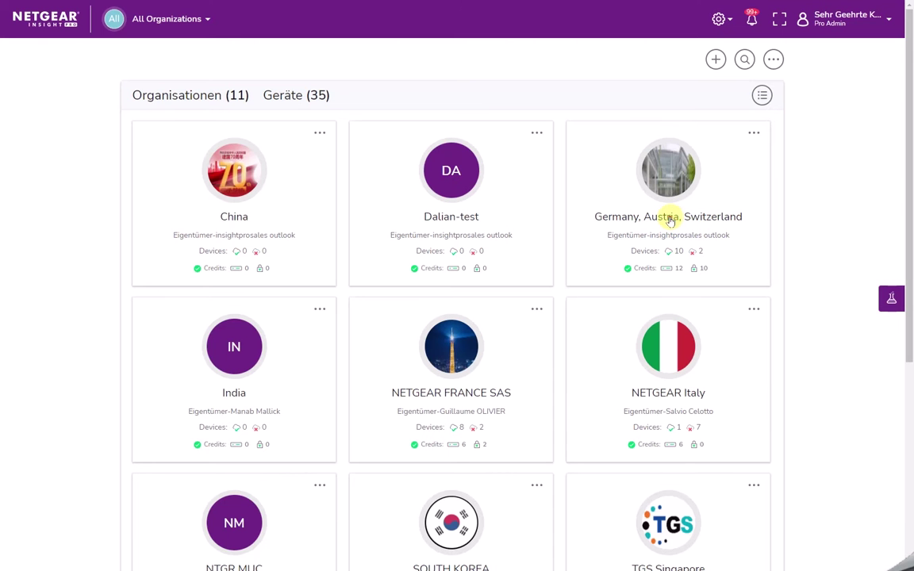
- Return to the Muenchen site under Germany, Austria, Switzerland and view its Kabellos dashboard
{"action": "left_click", "coordinate": [670, 222]}
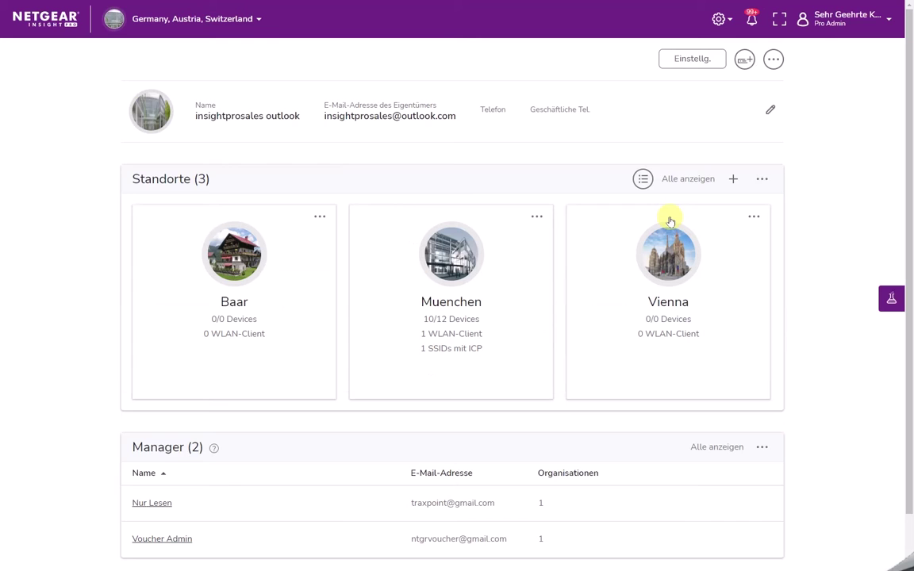
{"action": "left_click", "coordinate": [447, 309]}
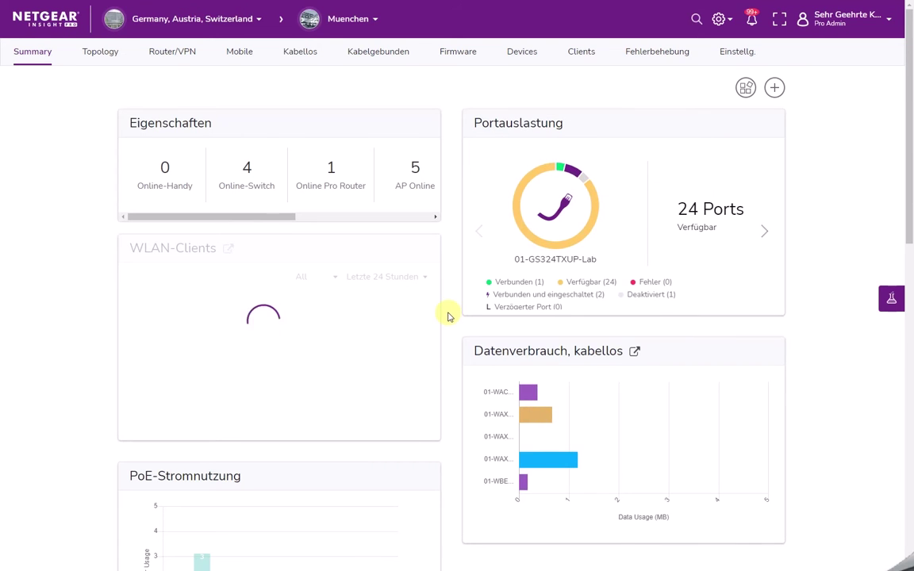
{"action": "left_click", "coordinate": [97, 53]}
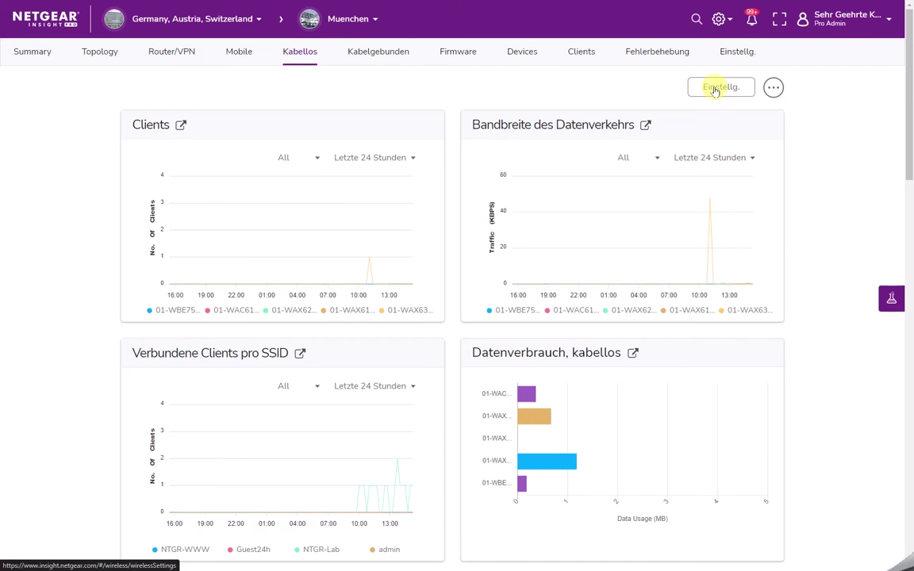
- Open 01-WAC610-Lab from the Devices table and show its Mesh-Topologie page
{"action": "scroll", "coordinate": [722, 123], "scroll_direction": "down", "scroll_amount": 20}
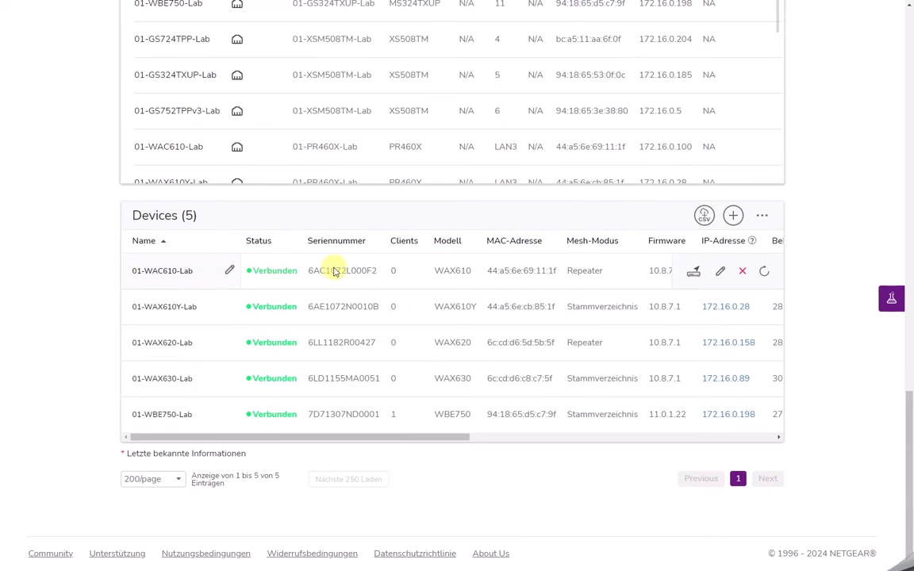
{"action": "left_click", "coordinate": [456, 273]}
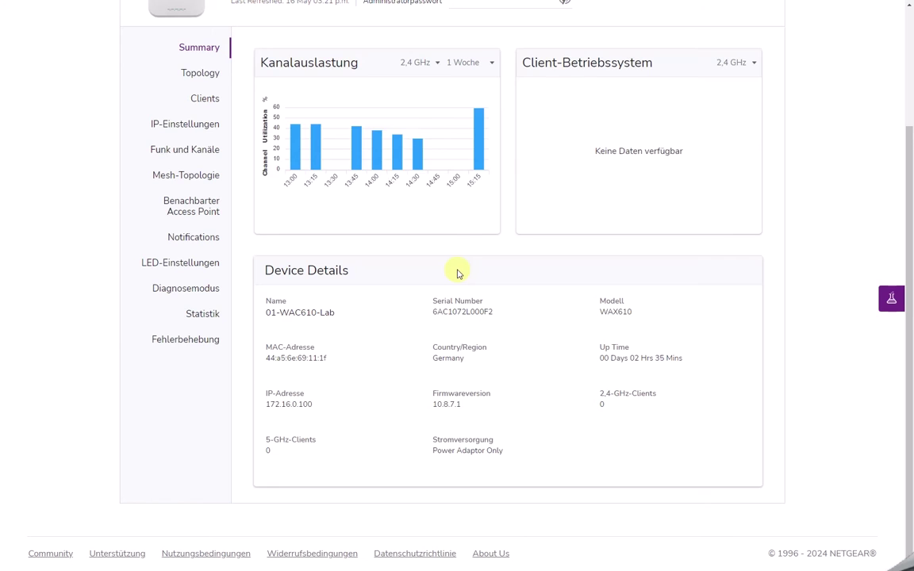
{"action": "left_click", "coordinate": [188, 176]}
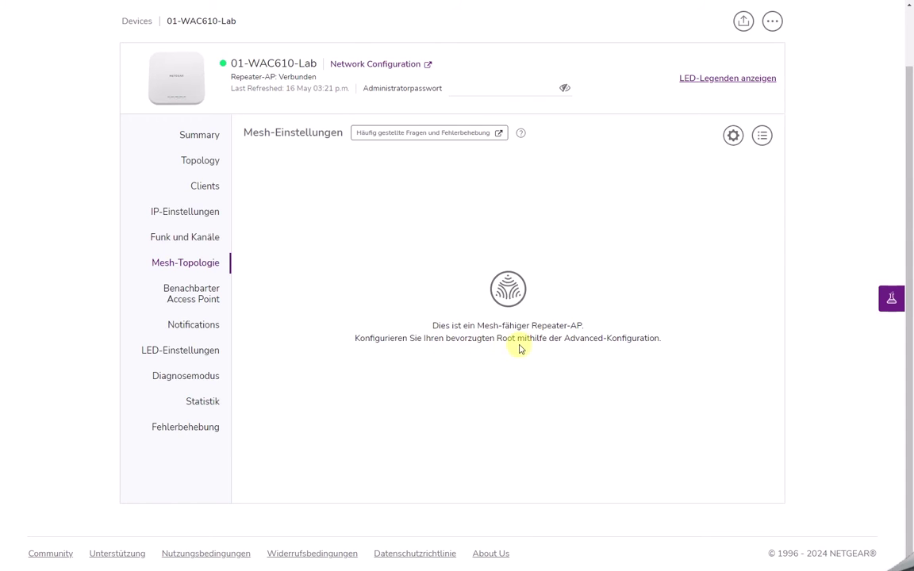
- Make 01-WAC610-Lab Nur Repeater with manual root selection, primary root 7D71307ND0001
{"action": "left_click", "coordinate": [732, 137]}
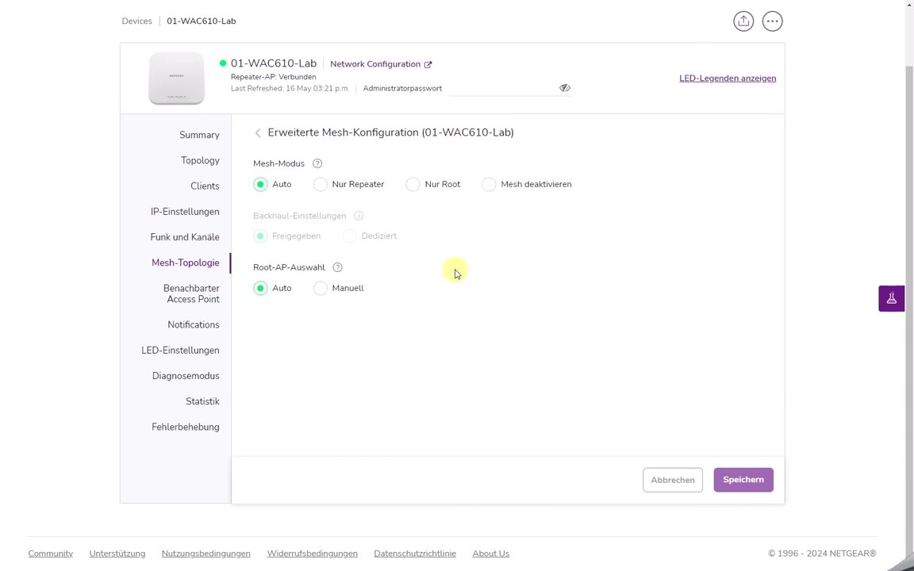
{"action": "left_click", "coordinate": [322, 185]}
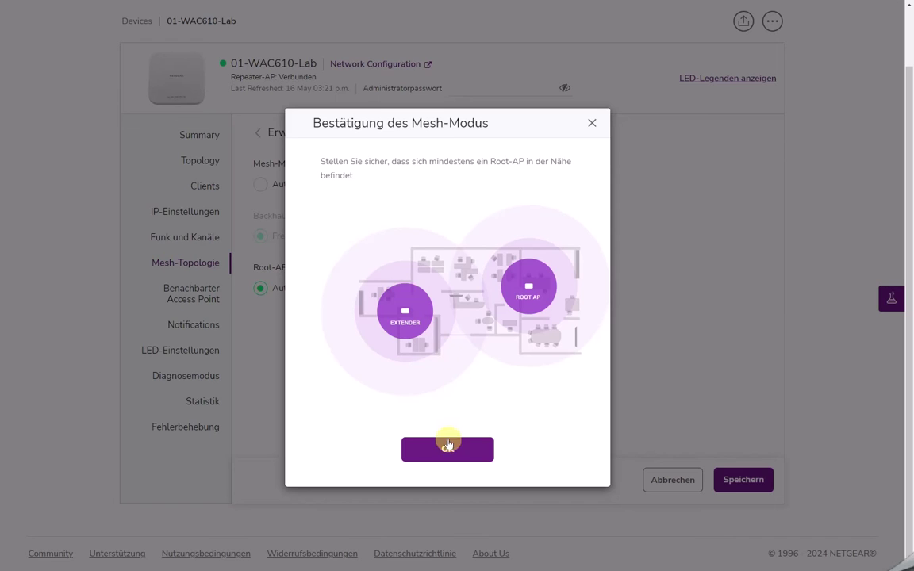
{"action": "left_click", "coordinate": [448, 449]}
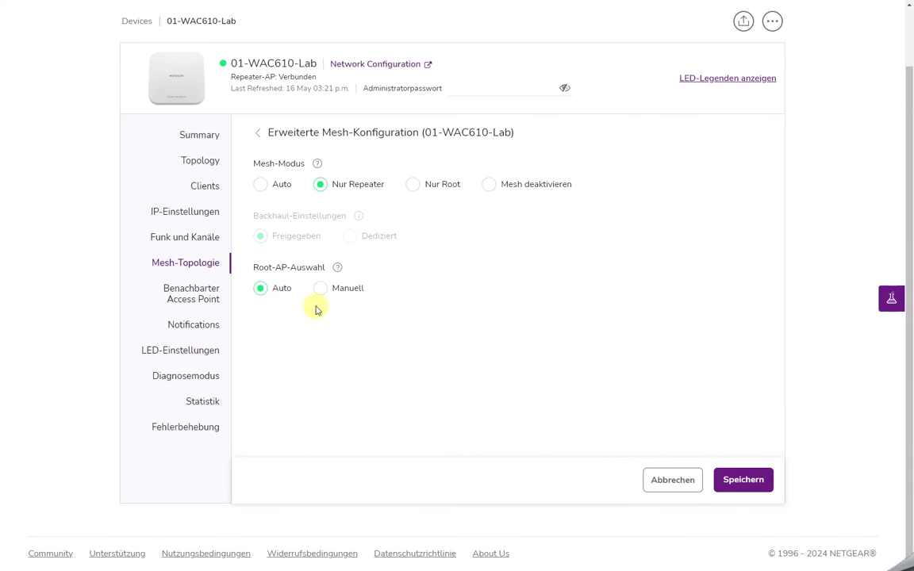
{"action": "left_click", "coordinate": [317, 287]}
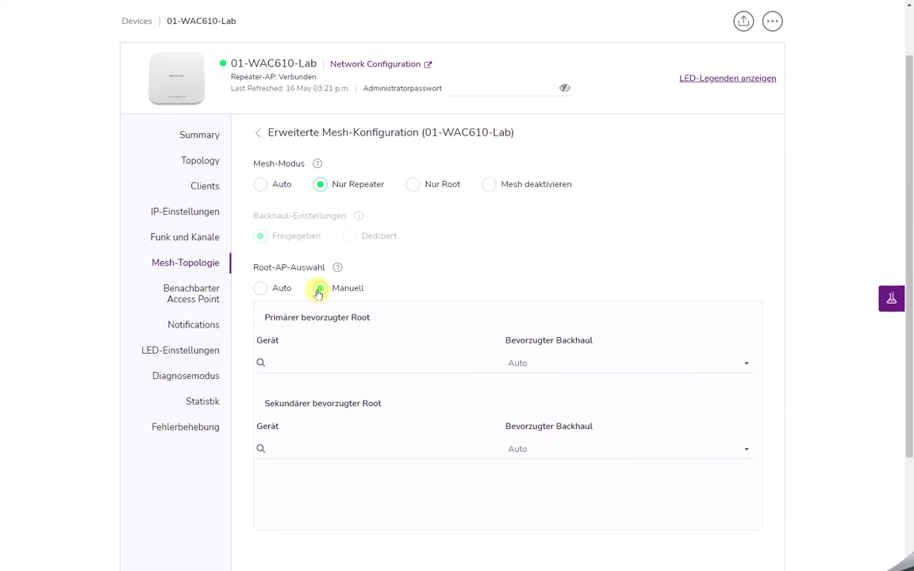
{"action": "left_click", "coordinate": [317, 364]}
{"action": "left_click", "coordinate": [318, 405]}
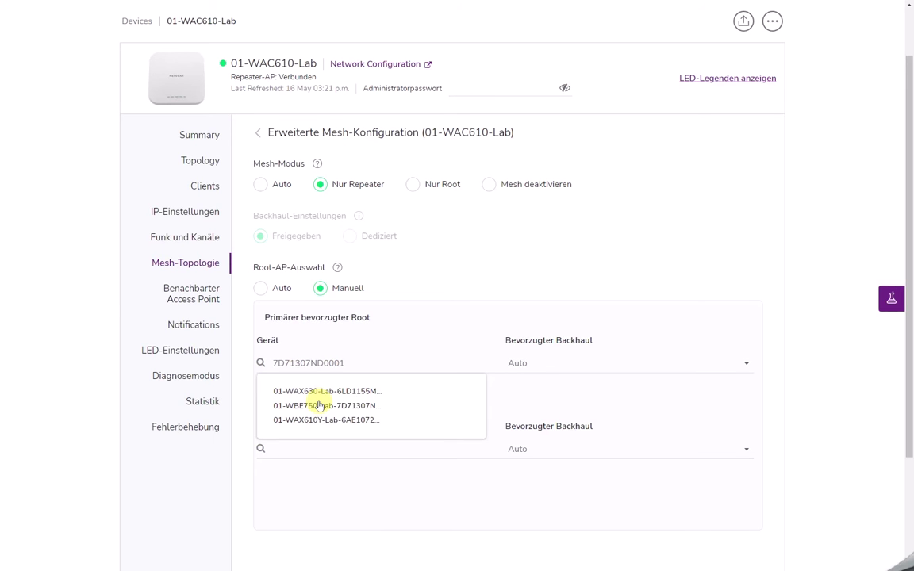
{"action": "left_click", "coordinate": [510, 386]}
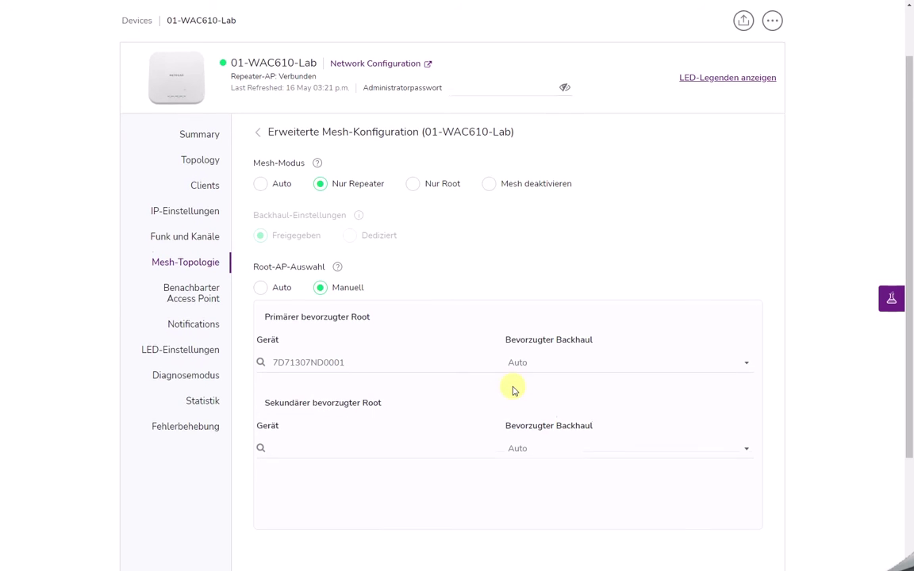
- Set 6LD1155MA0051 as secondary preferred root, keep Auto backhaul, and save the mesh configuration
{"action": "scroll", "coordinate": [512, 390], "scroll_direction": "down", "scroll_amount": 1}
{"action": "left_click", "coordinate": [343, 396]}
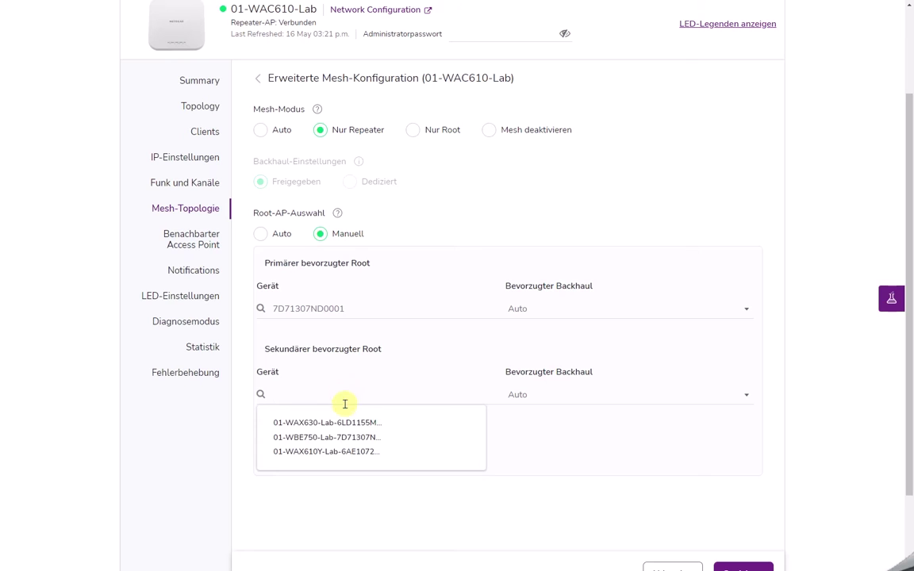
{"action": "left_click", "coordinate": [338, 423]}
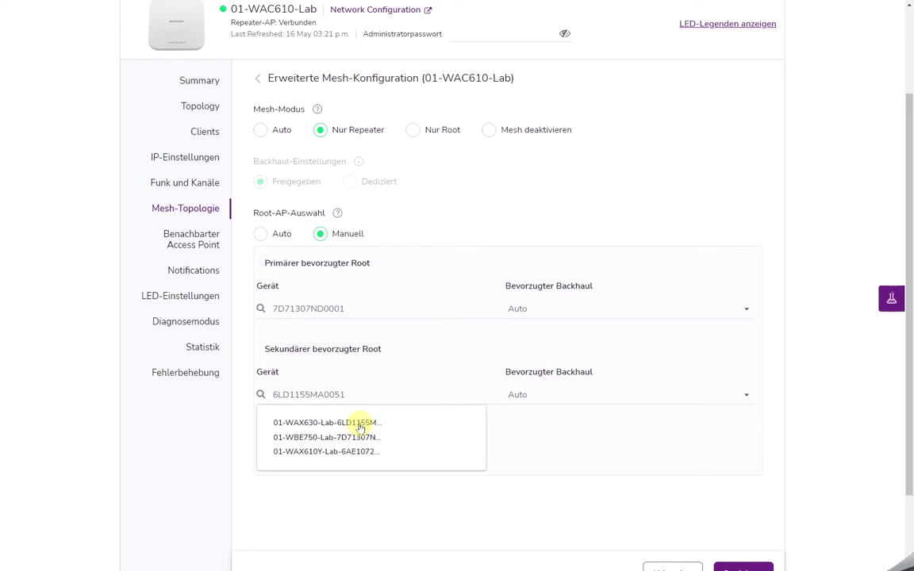
{"action": "left_click", "coordinate": [591, 311]}
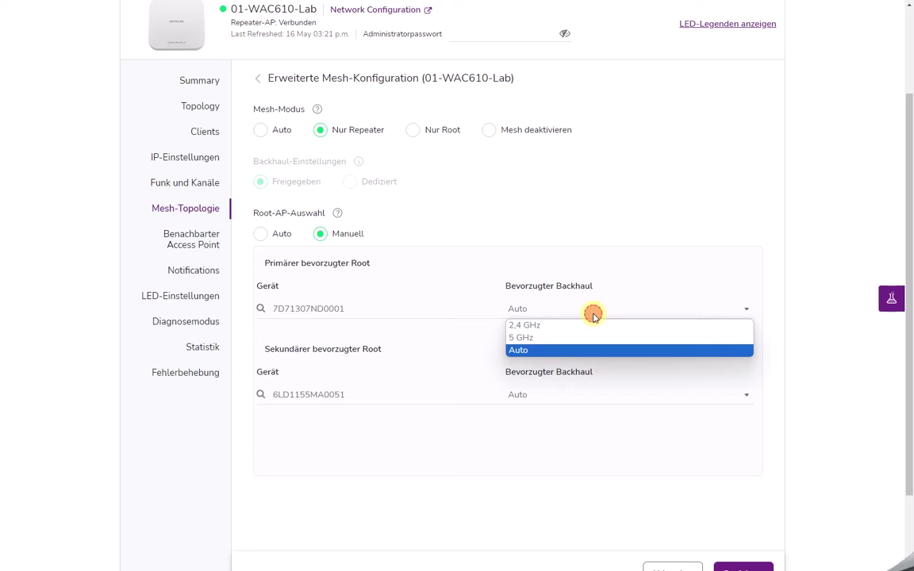
{"action": "left_click", "coordinate": [593, 316]}
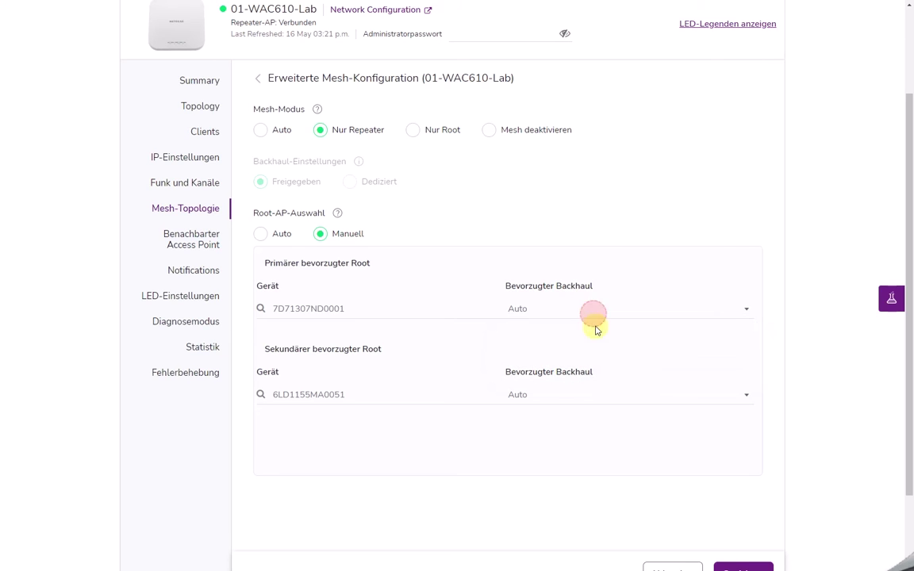
{"action": "scroll", "coordinate": [632, 381], "scroll_direction": "down", "scroll_amount": 2}
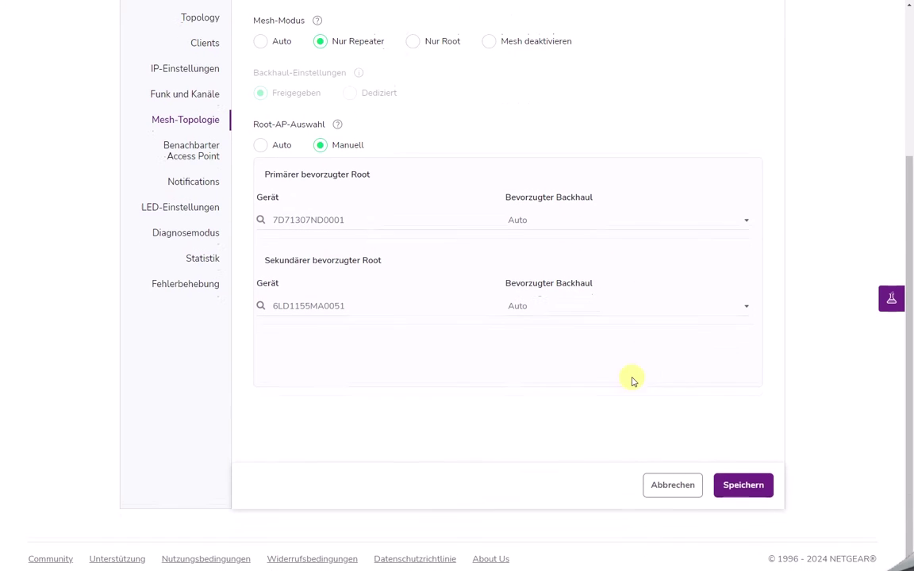
{"action": "left_click", "coordinate": [741, 481]}
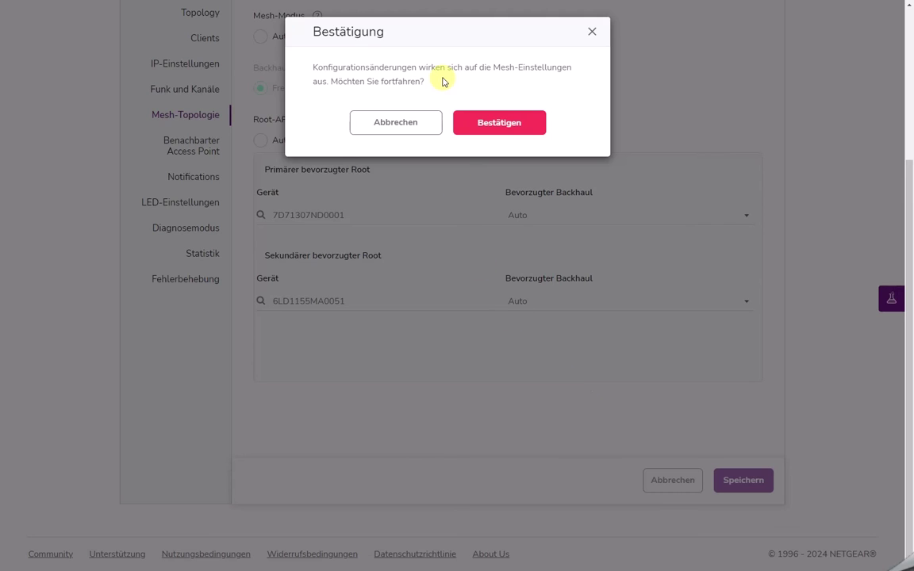
{"action": "left_click", "coordinate": [499, 123]}
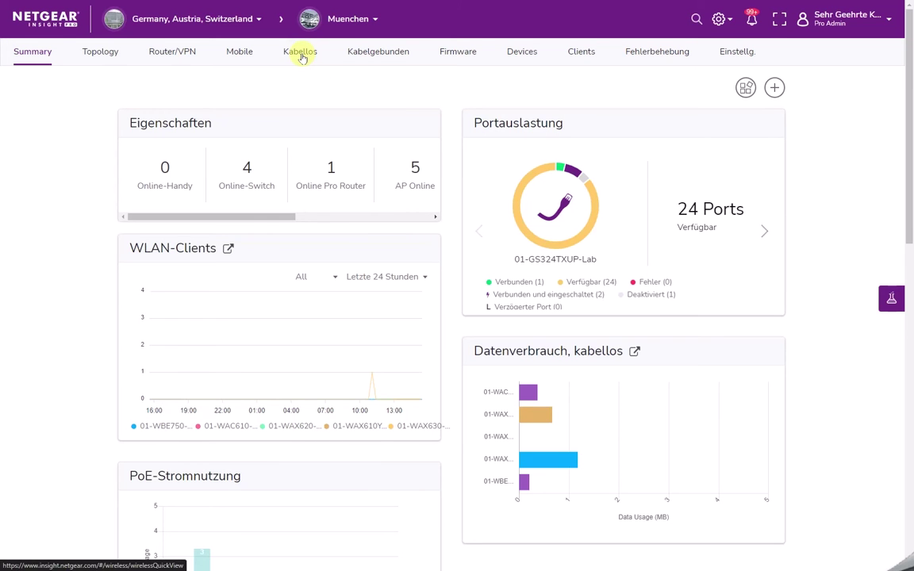
{"action": "left_click", "coordinate": [301, 55]}
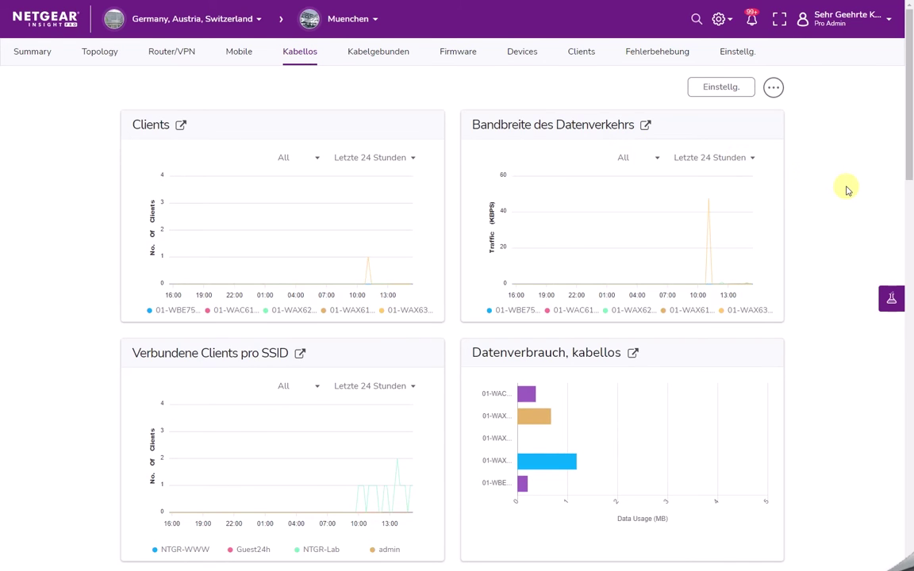
- Open 01-WAX610Y-Lab from the Devices table and show its Mesh-Topologie page
{"action": "left_click_drag", "start_coordinate": [906, 136], "coordinate": [909, 530]}
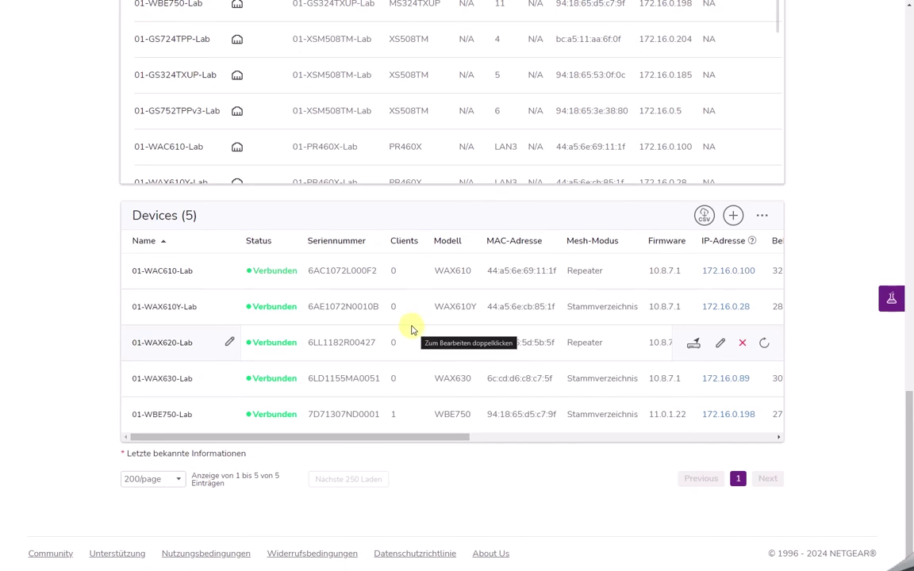
{"action": "double_click", "coordinate": [359, 310]}
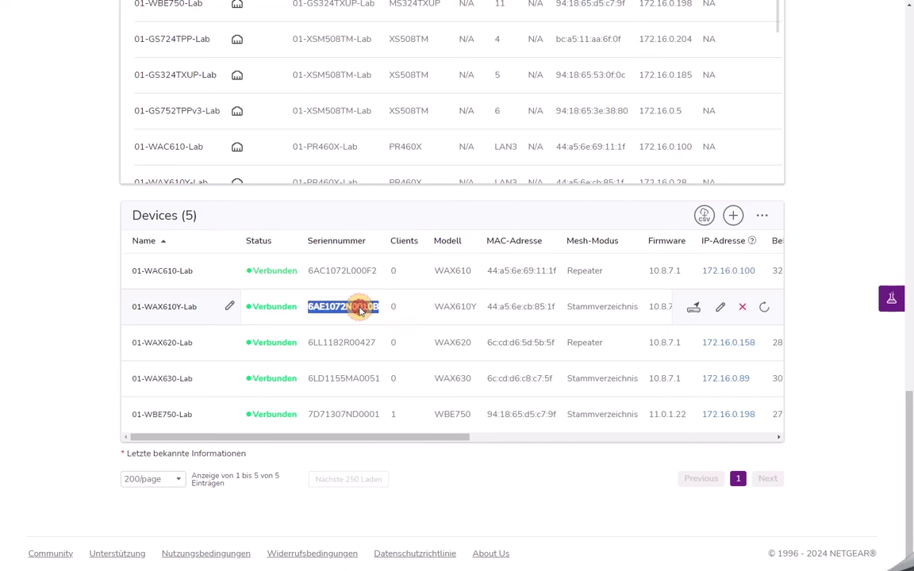
{"action": "scroll", "coordinate": [358, 309], "scroll_direction": "down", "scroll_amount": 2}
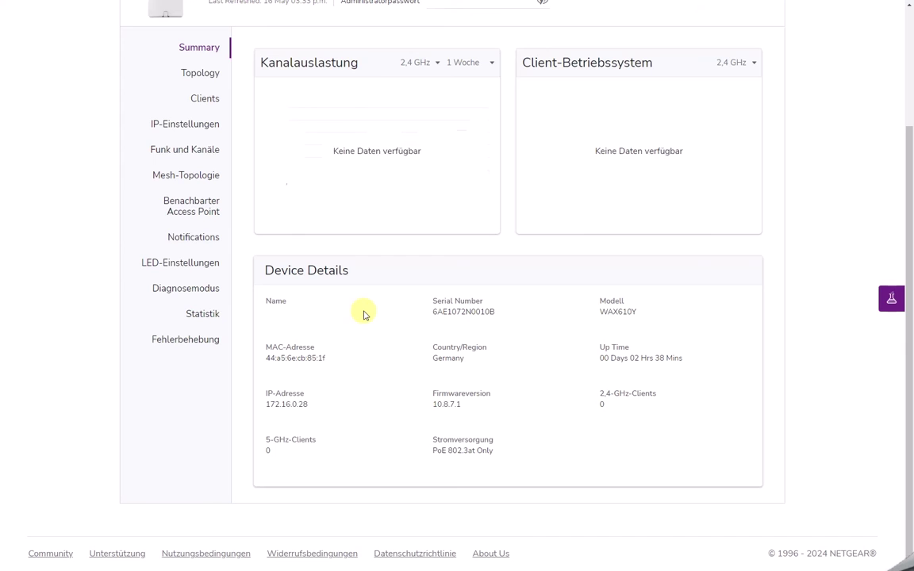
{"action": "left_click", "coordinate": [195, 176]}
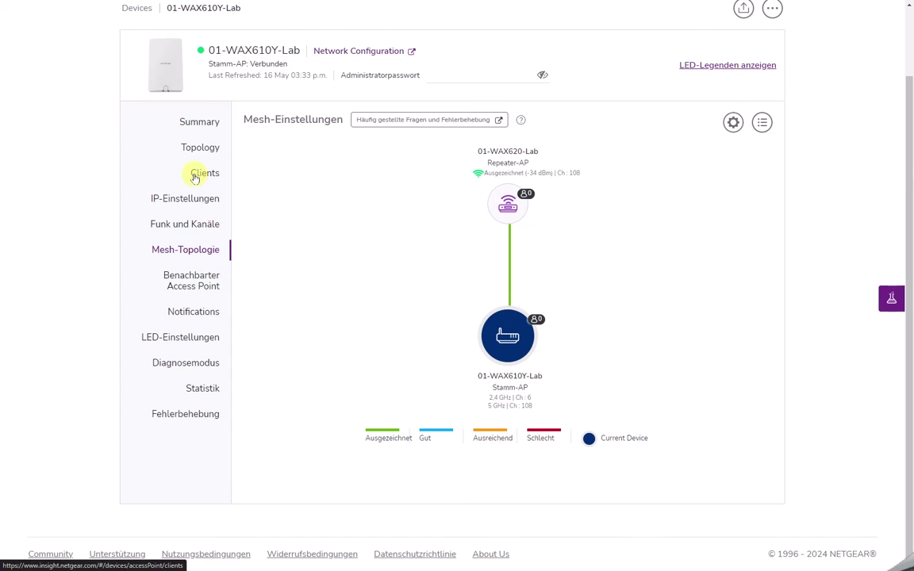
- Set 01-WAX610Y-Lab's advanced mesh mode to Mesh deaktivieren, then save and confirm
{"action": "left_click", "coordinate": [732, 124]}
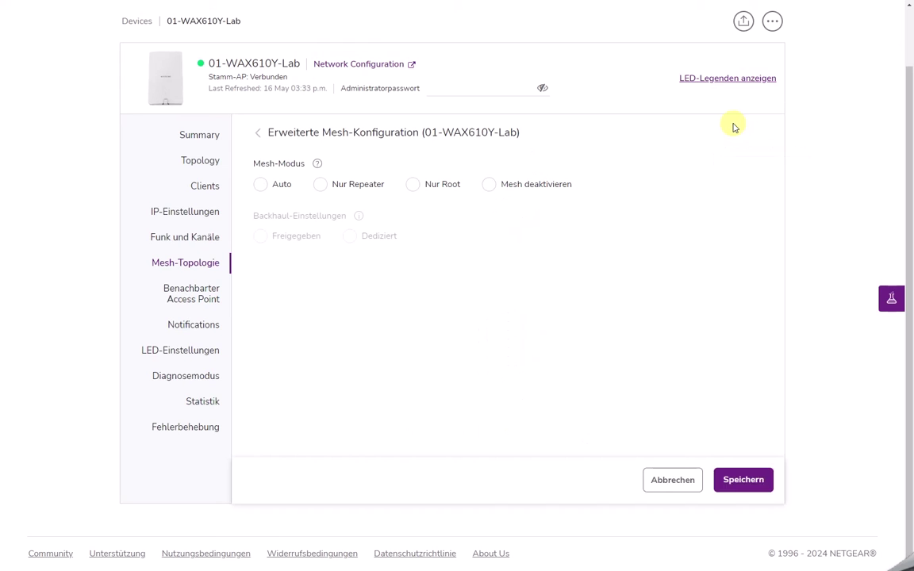
{"action": "left_click", "coordinate": [488, 186]}
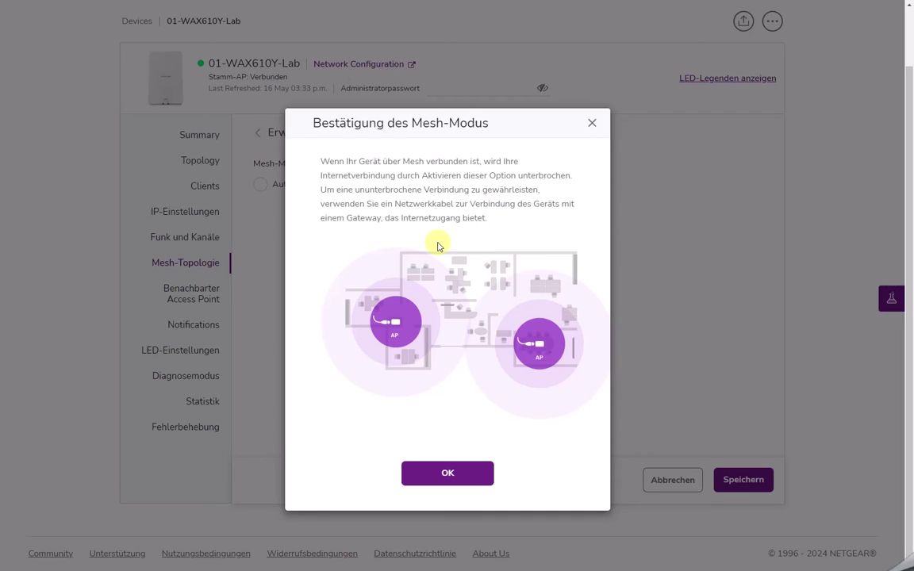
{"action": "left_click", "coordinate": [449, 474]}
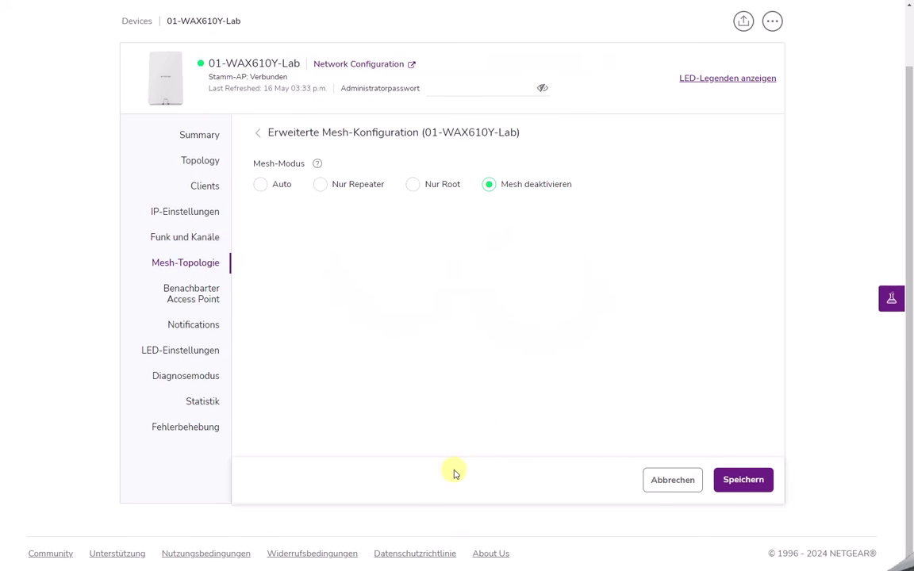
{"action": "left_click", "coordinate": [745, 482]}
{"action": "left_click", "coordinate": [496, 126]}
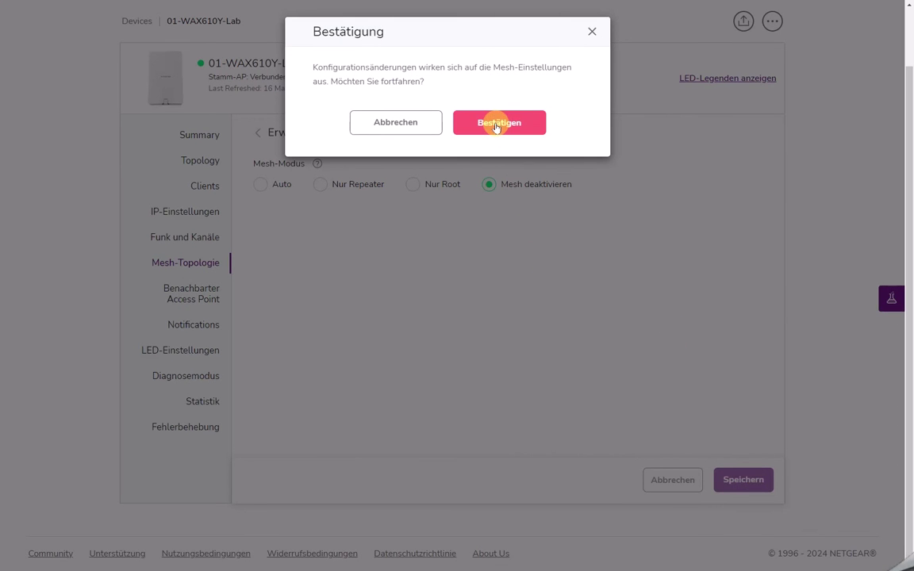